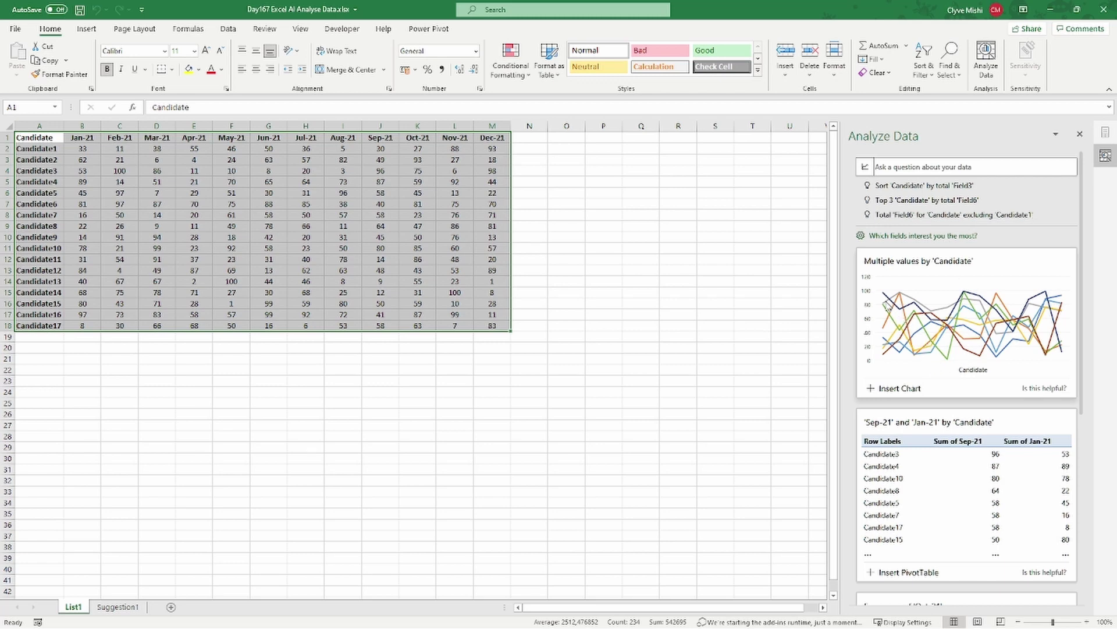
Scroll the Analyze Data suggestions and show all 17 results to find the Feb-21/Mar-21/Nov-21 card.
scroll(910, 310, "down", 1)
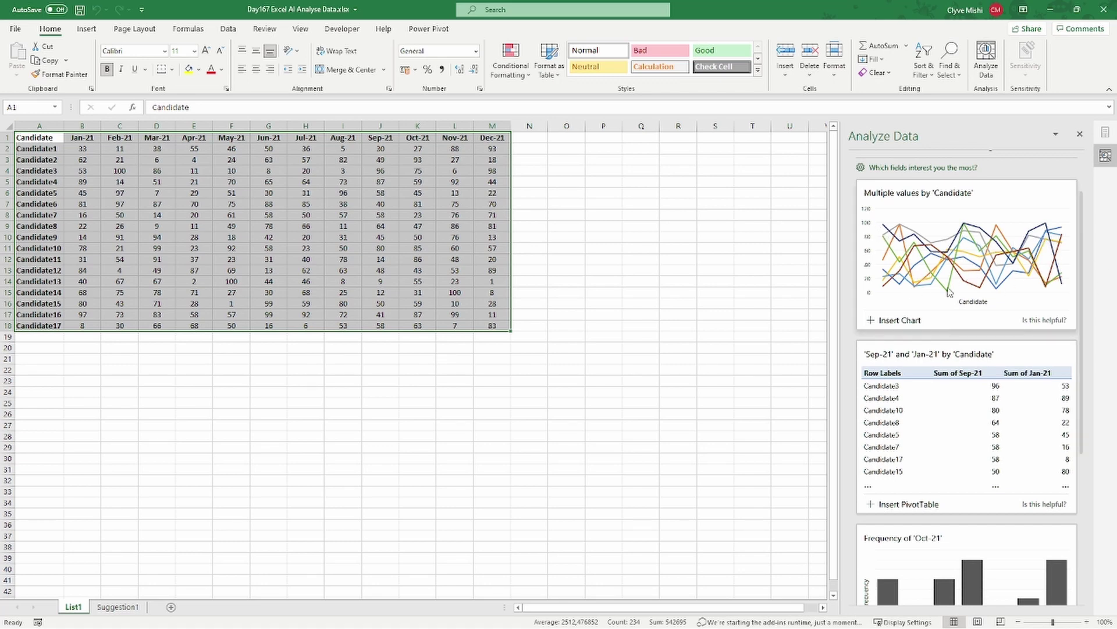
scroll(954, 311, "down", 2)
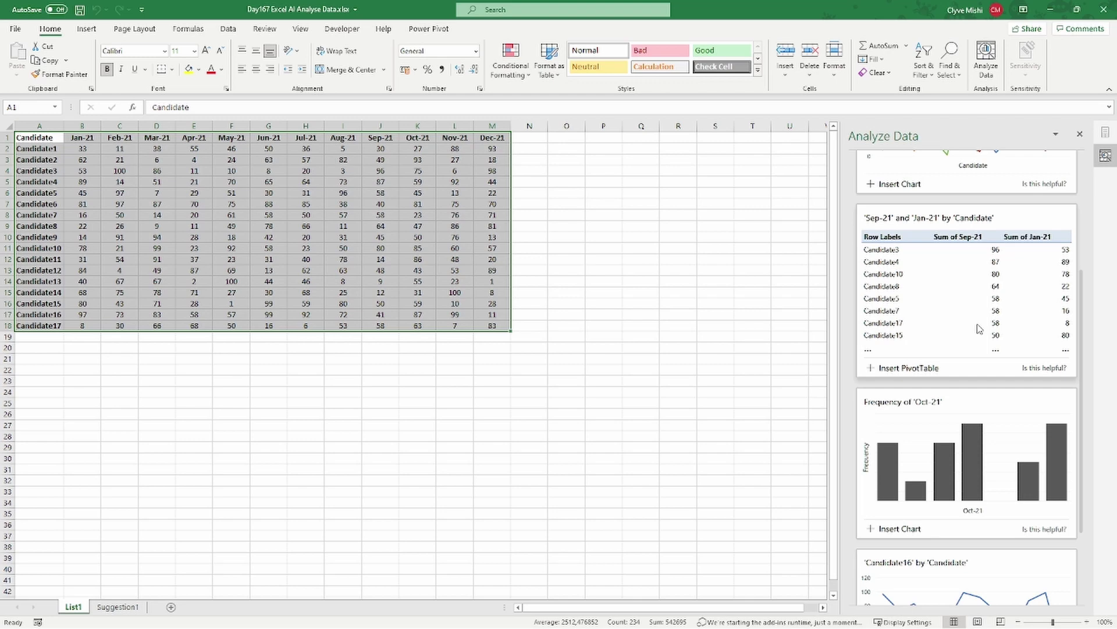
scroll(982, 496, "down", 1)
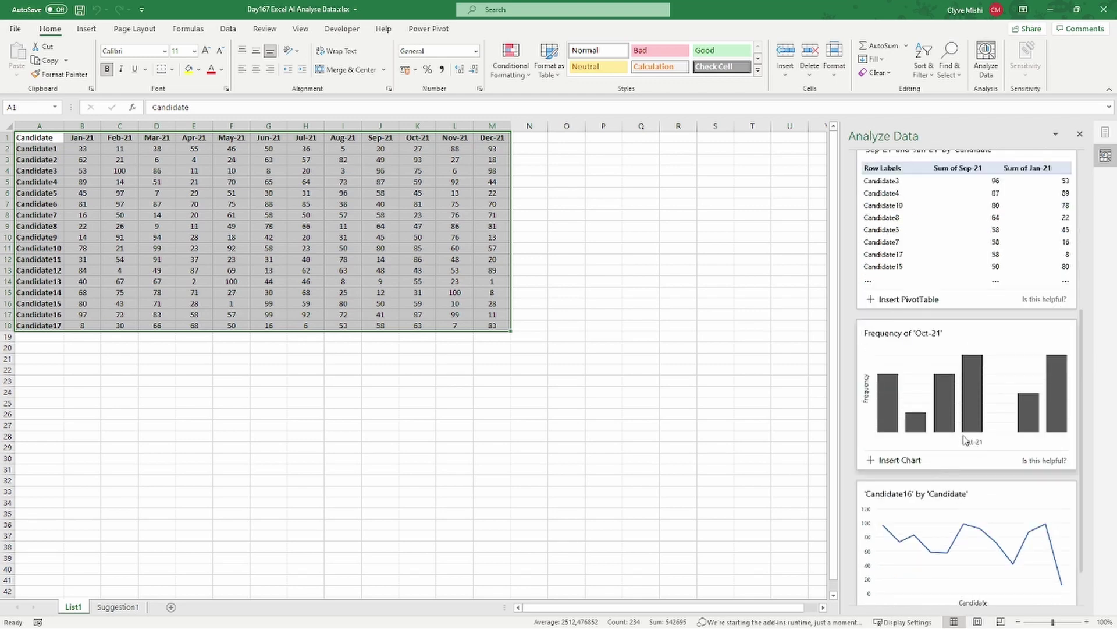
scroll(993, 440, "down", 1)
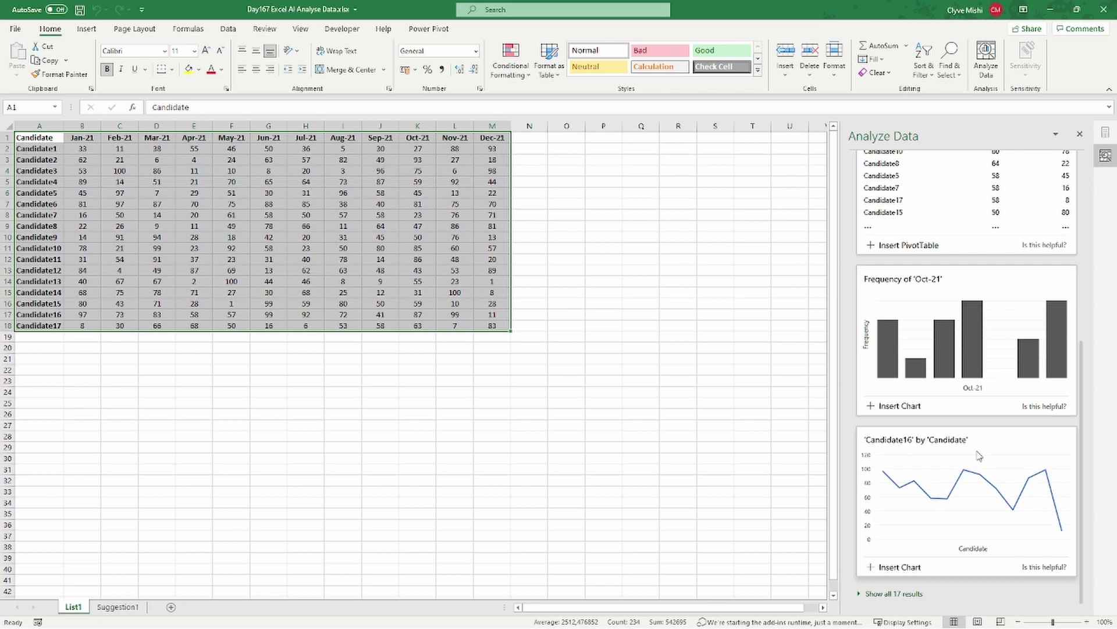
scroll(963, 530, "up", 1)
scroll(931, 559, "down", 1)
left_click(890, 594)
scroll(908, 570, "down", 8)
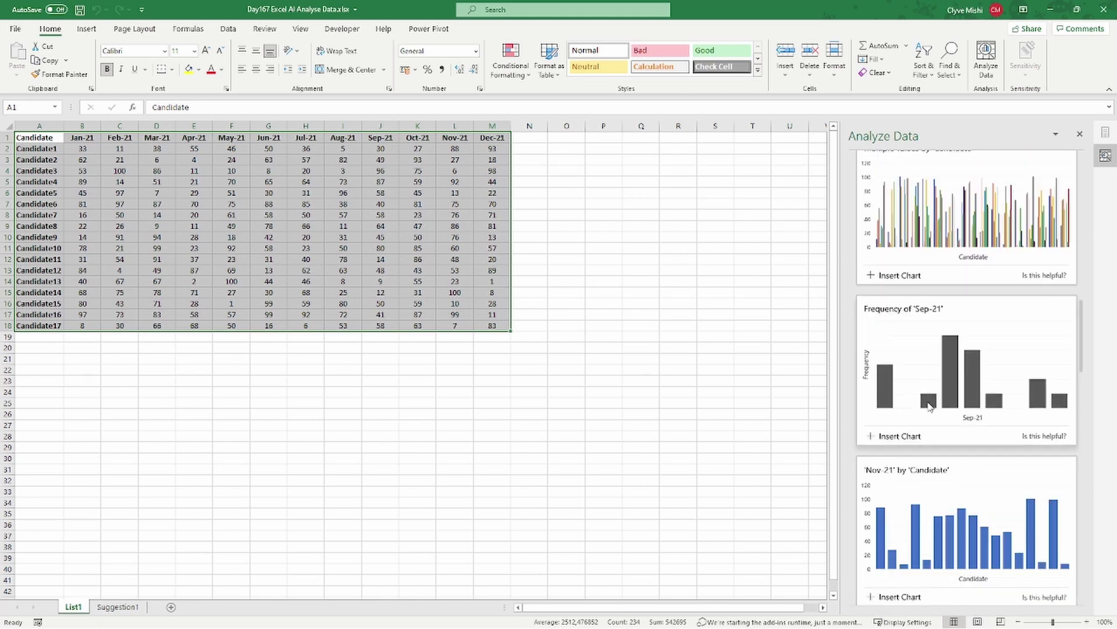
scroll(952, 361, "up", 5)
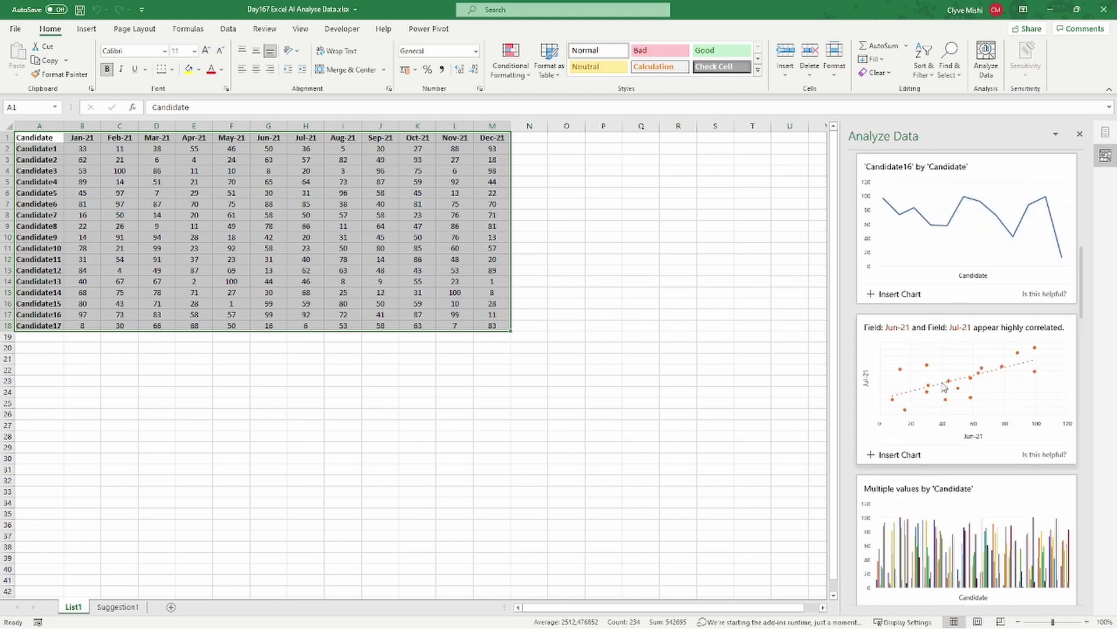
scroll(944, 387, "down", 5)
Insert the Feb-21/Mar-21/Nov-21 by Candidate column chart and enlarge it taller and wider.
left_click(902, 414)
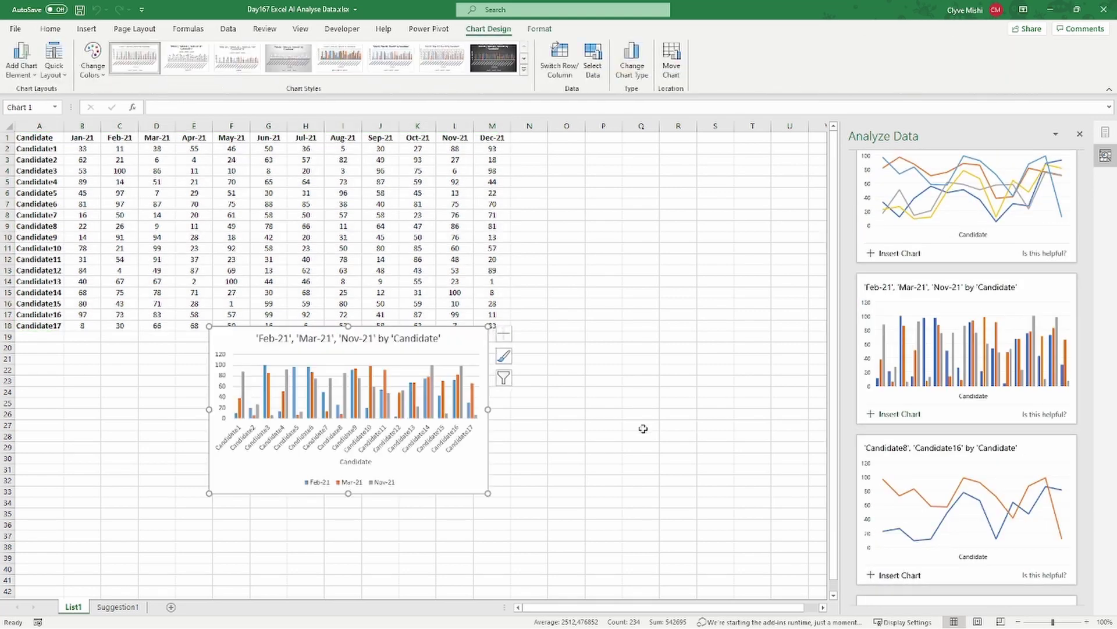
left_click_drag(348, 493, 369, 568)
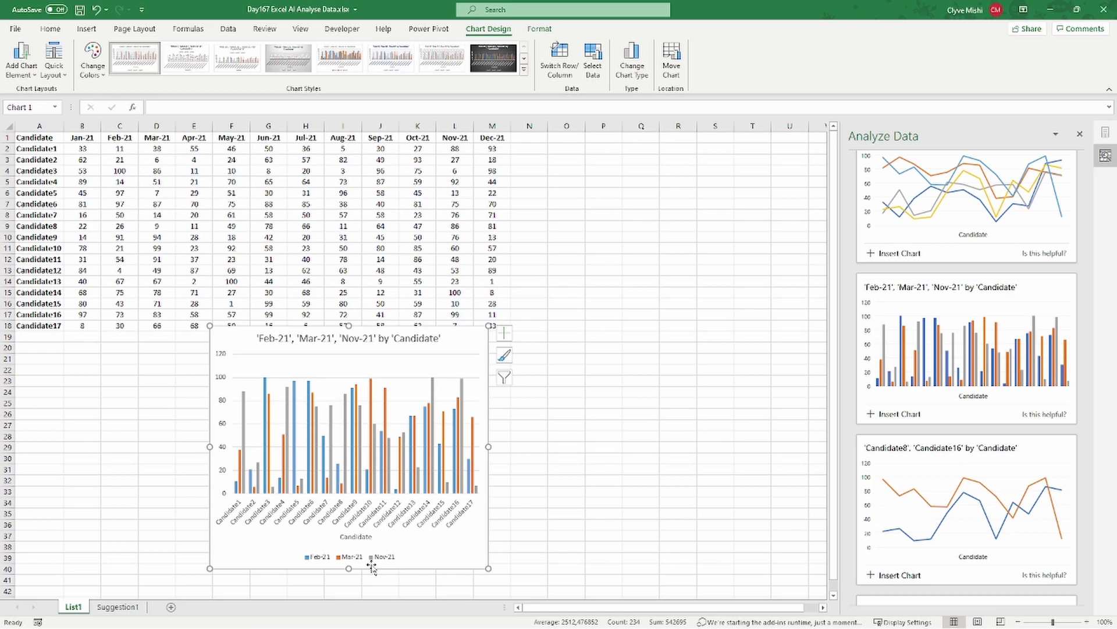
left_click_drag(489, 446, 571, 447)
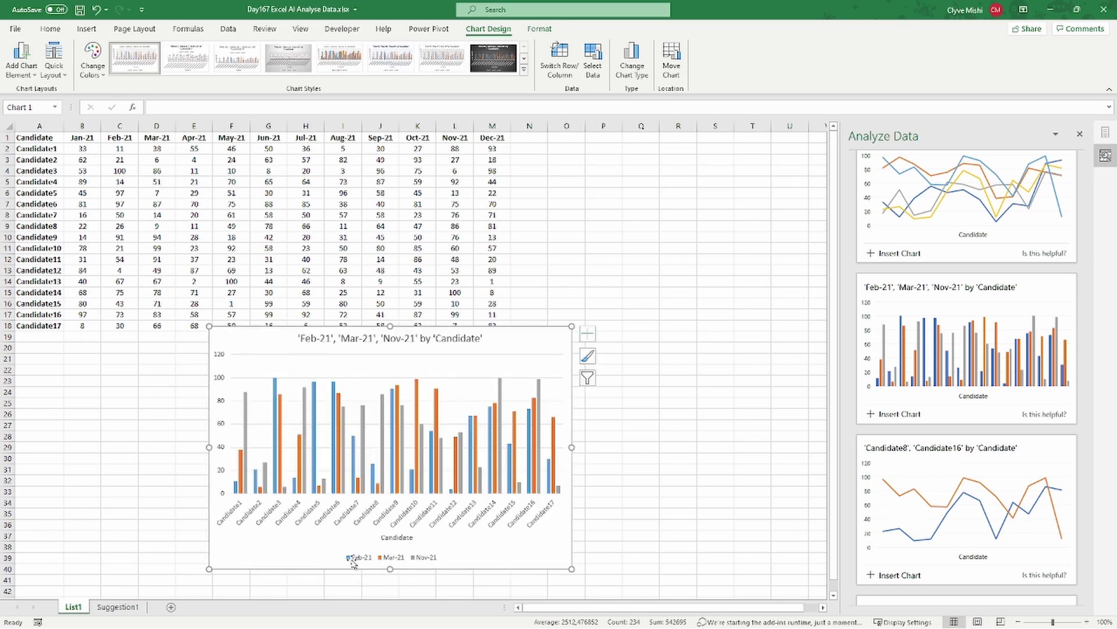
Filter the column chart to Feb-21 only and add the Candidate16 line chart beside it.
left_click(587, 377)
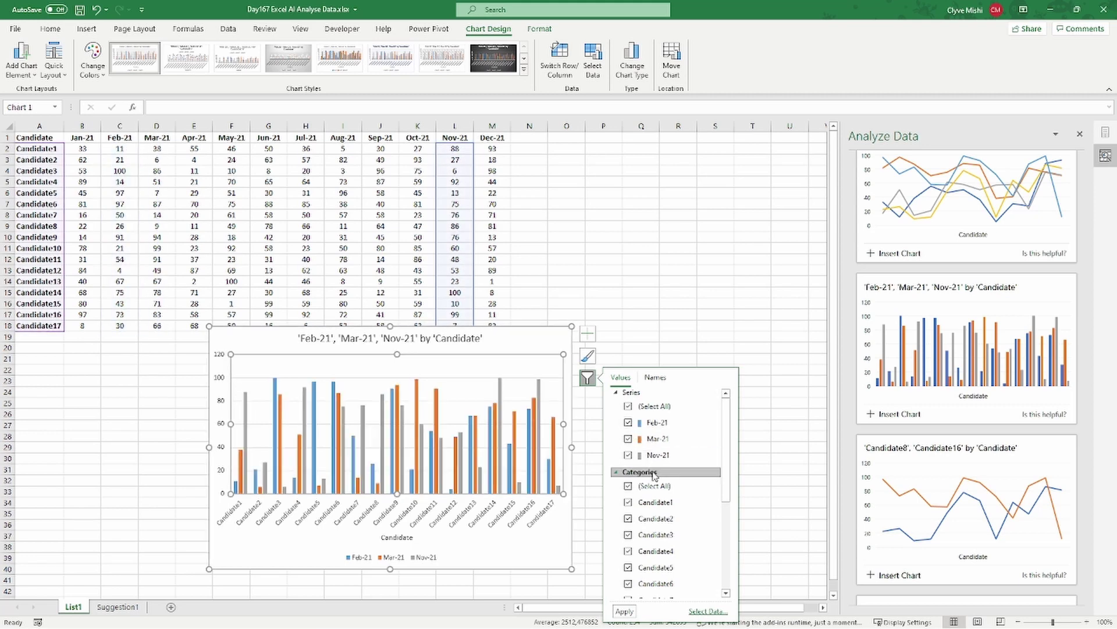
left_click(628, 406)
left_click(628, 422)
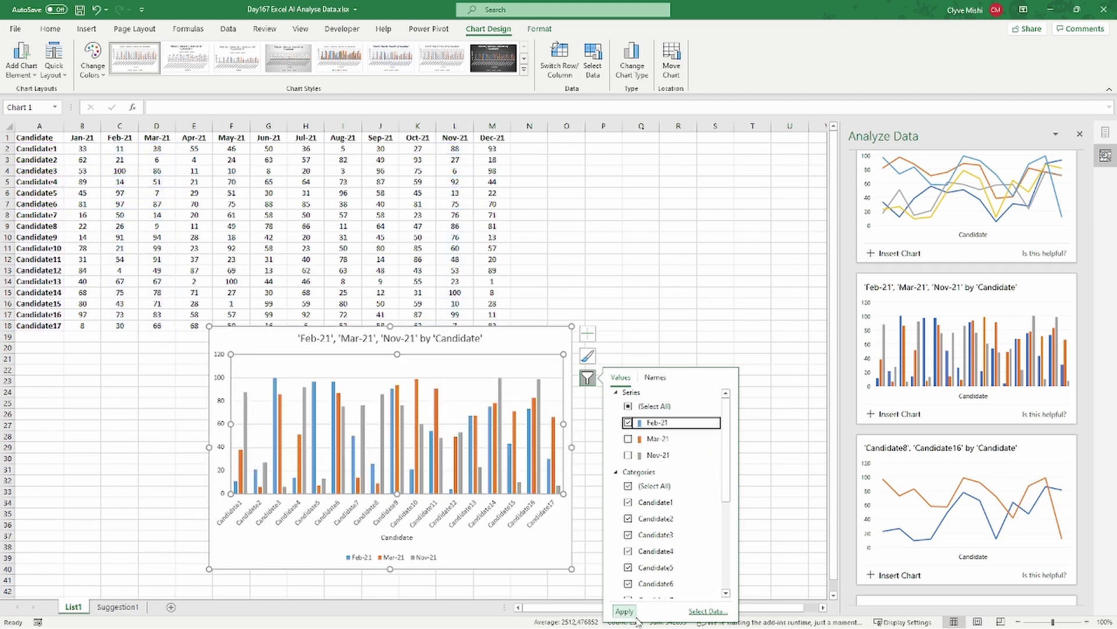
left_click(636, 613)
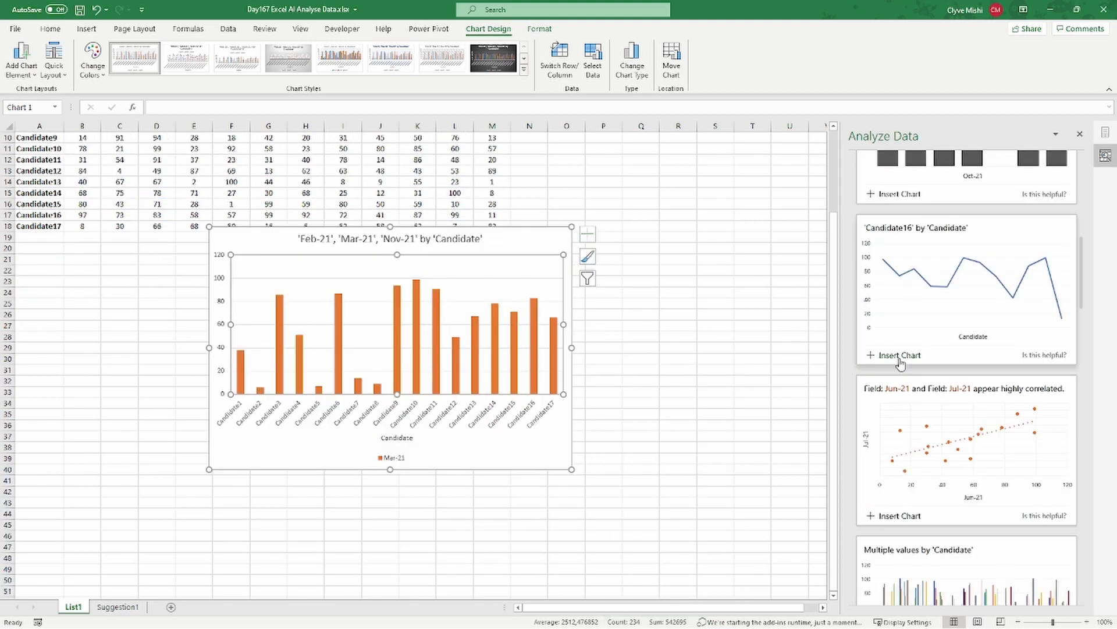
left_click(872, 356)
left_click_drag(240, 244, 617, 241)
Set the line chart beside the column chart and shift its data range to row 15.
left_click_drag(724, 609, 738, 610)
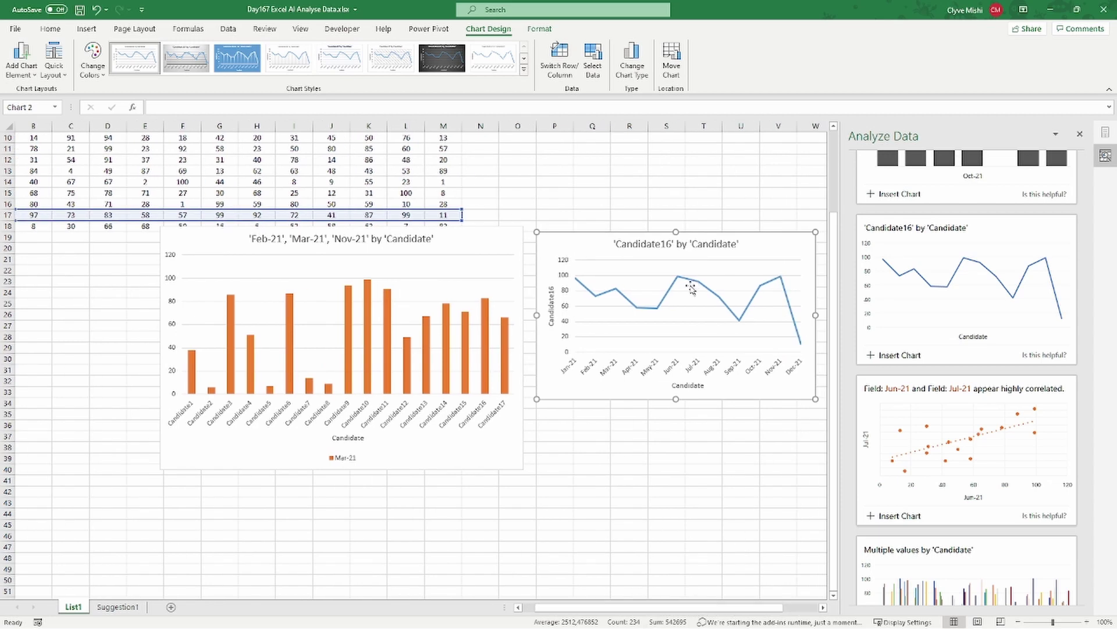
left_click(688, 281)
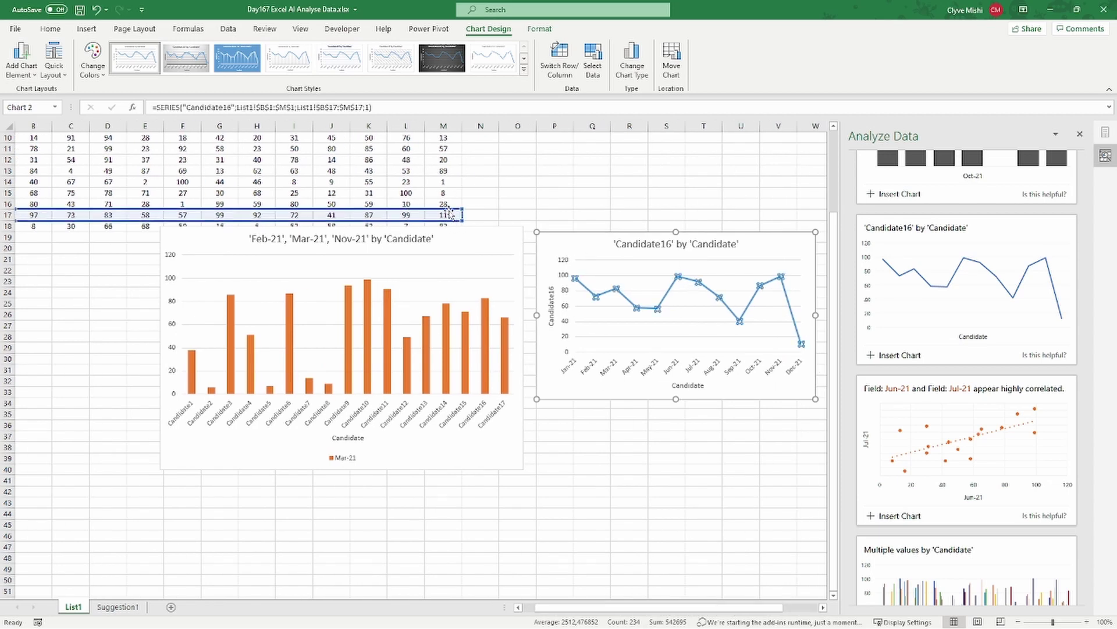
left_click_drag(449, 208, 445, 197)
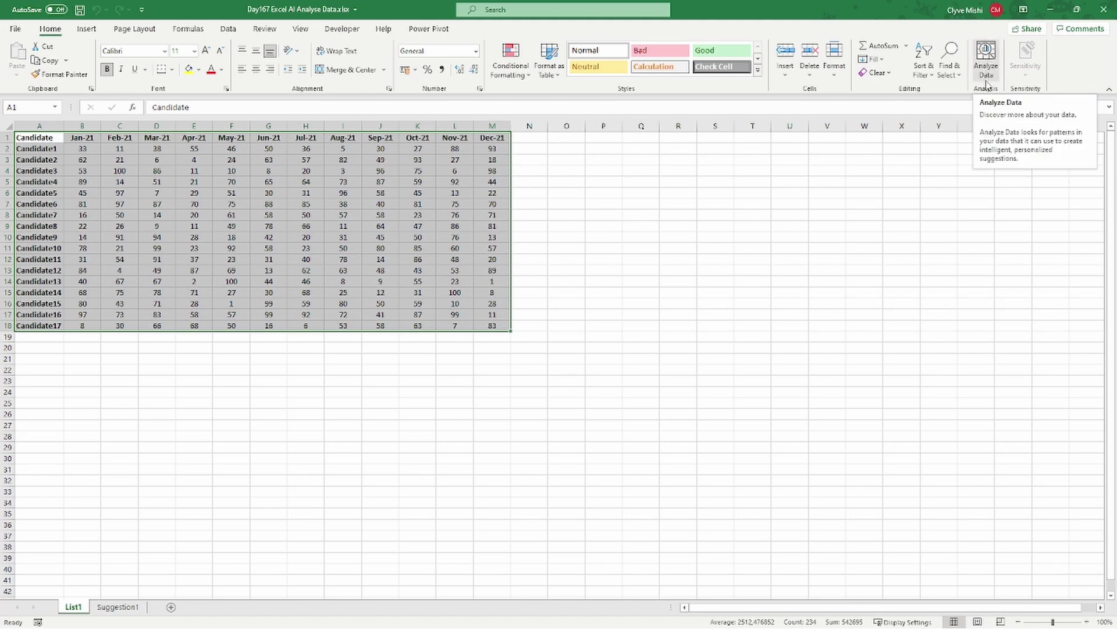
Run Home > Analyze Data on the candidate marks table.
left_click(987, 58)
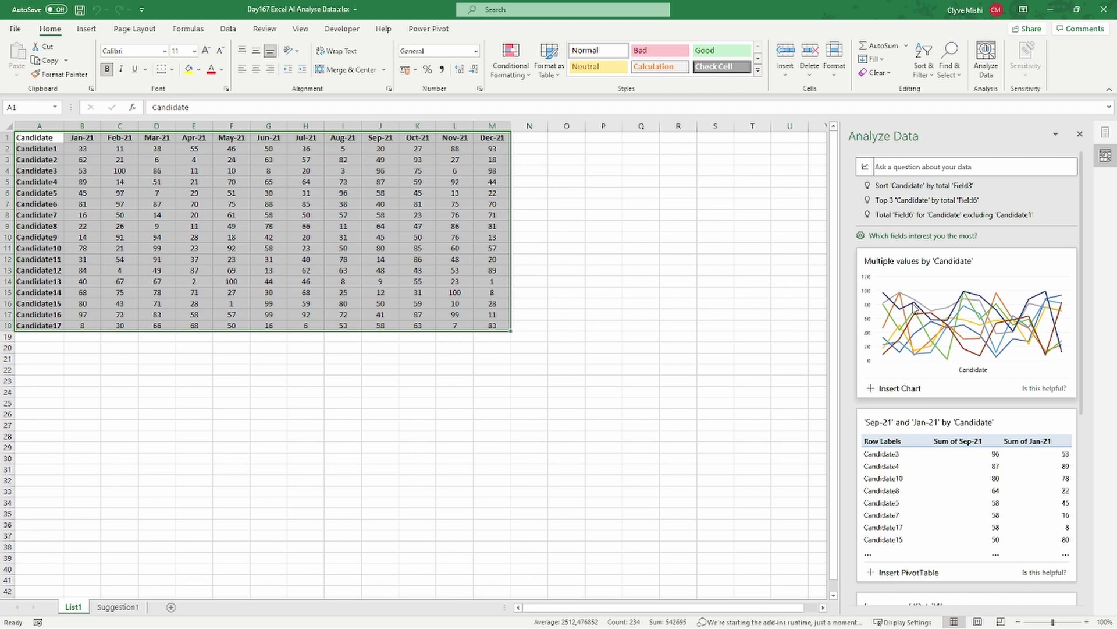
Scroll the Analyze Data pane, expanding all 17 results, to reach the Feb-21/Mar-21/Nov-21 card.
scroll(929, 331, "down", 1)
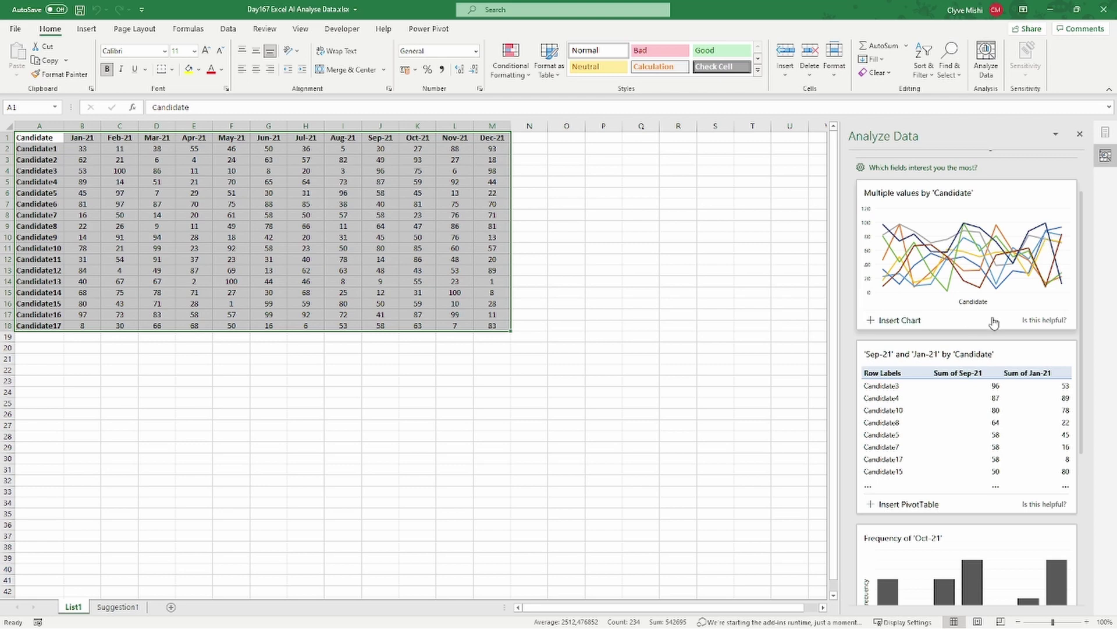
scroll(955, 320, "down", 2)
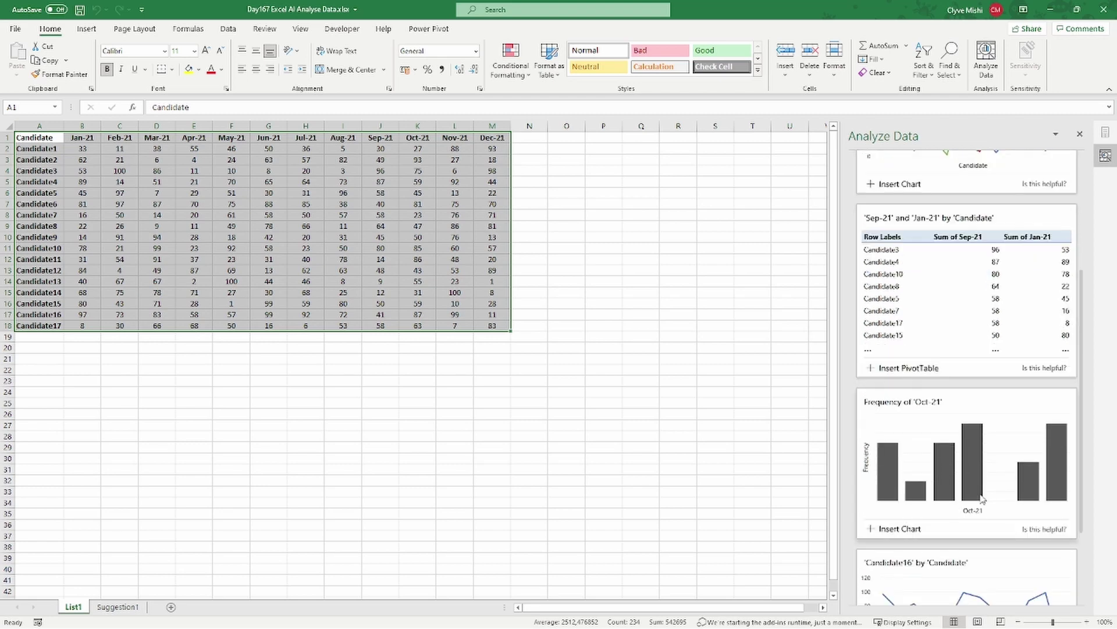
scroll(981, 498, "down", 1)
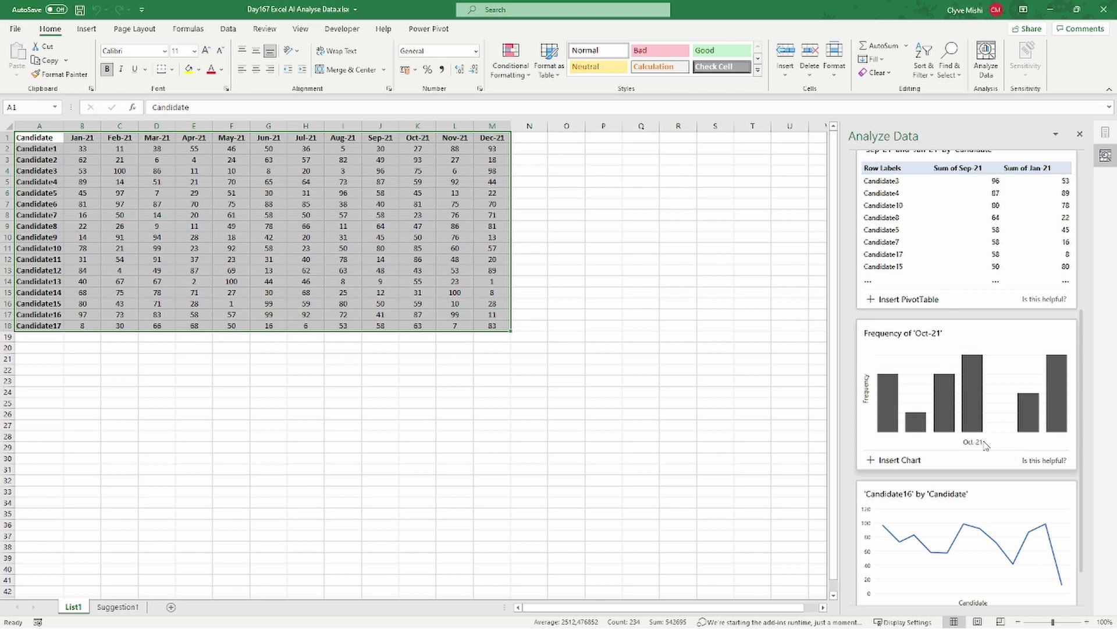
scroll(997, 442, "down", 1)
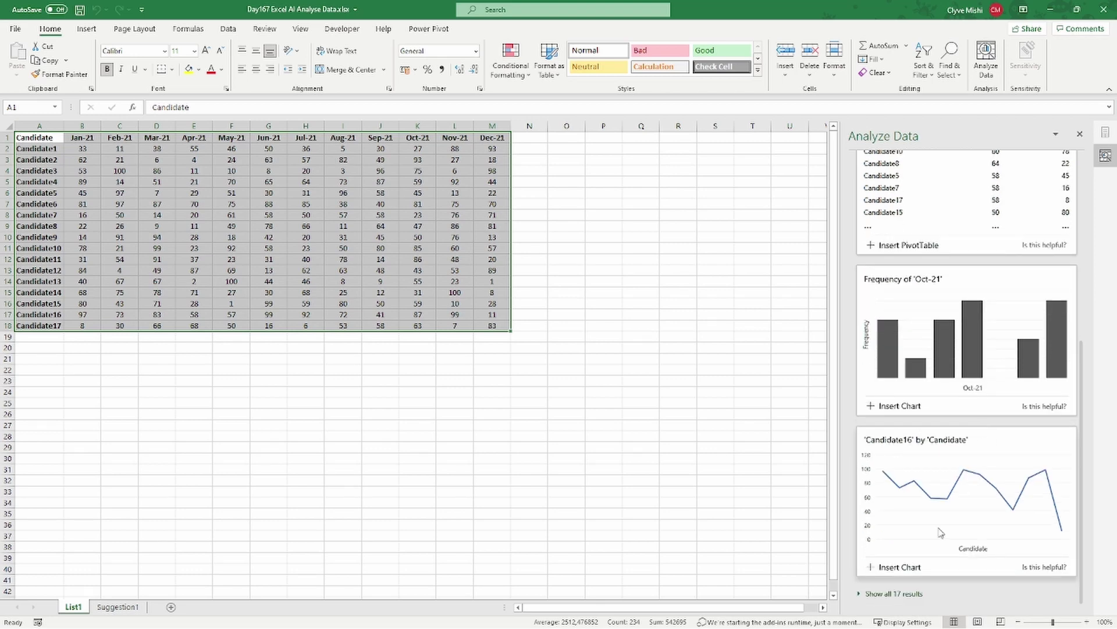
scroll(893, 599, "up", 1)
scroll(886, 597, "down", 1)
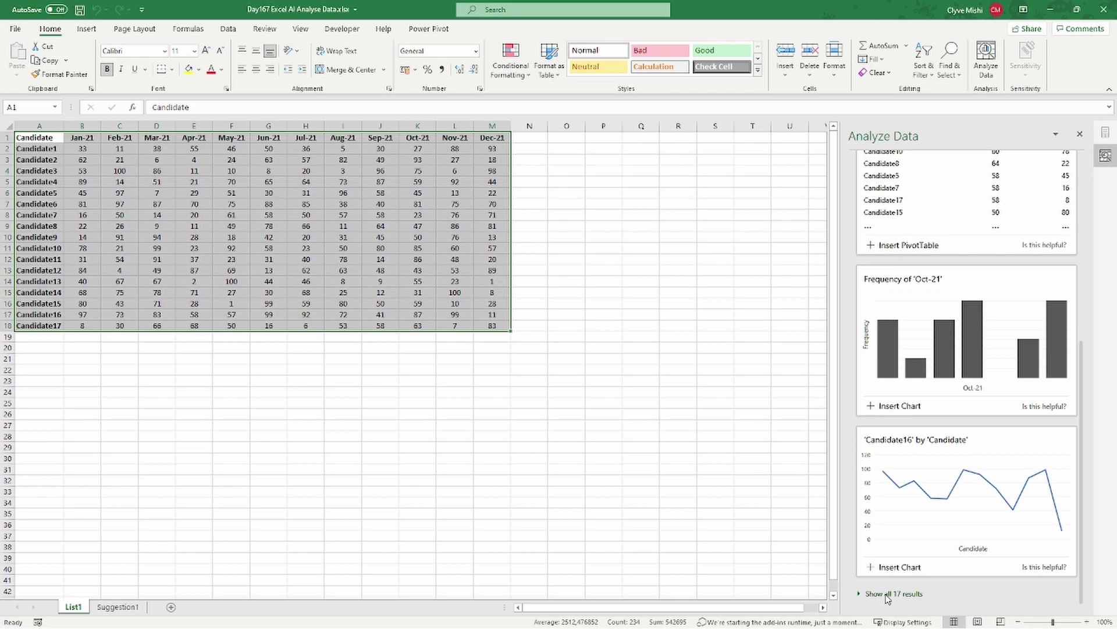
left_click(882, 594)
scroll(952, 529, "down", 8)
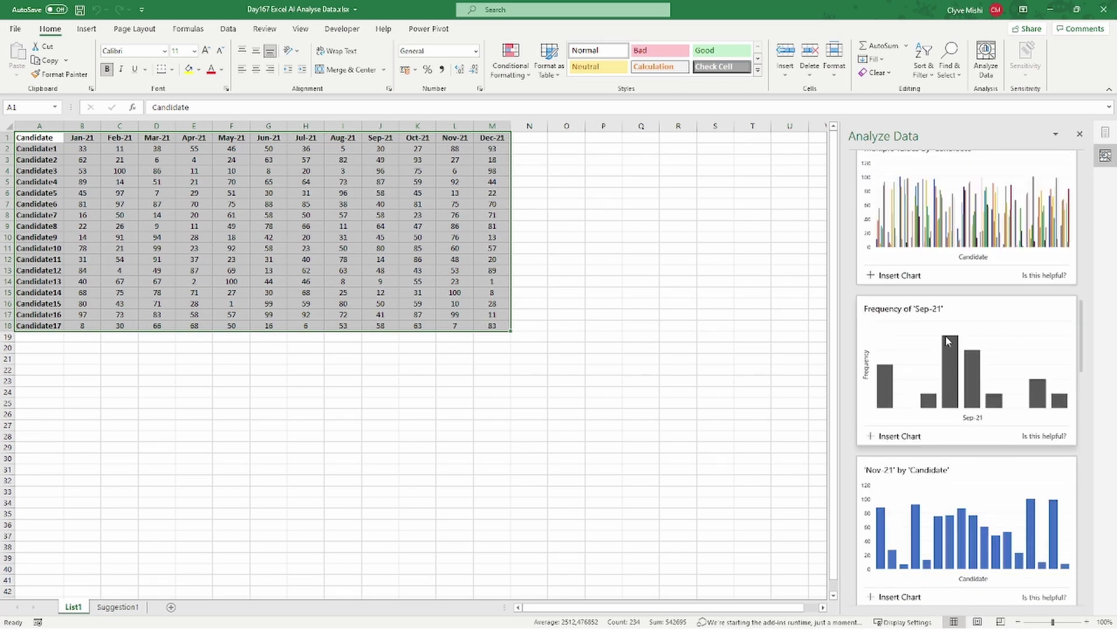
scroll(953, 364, "up", 3)
scroll(953, 364, "up", 2)
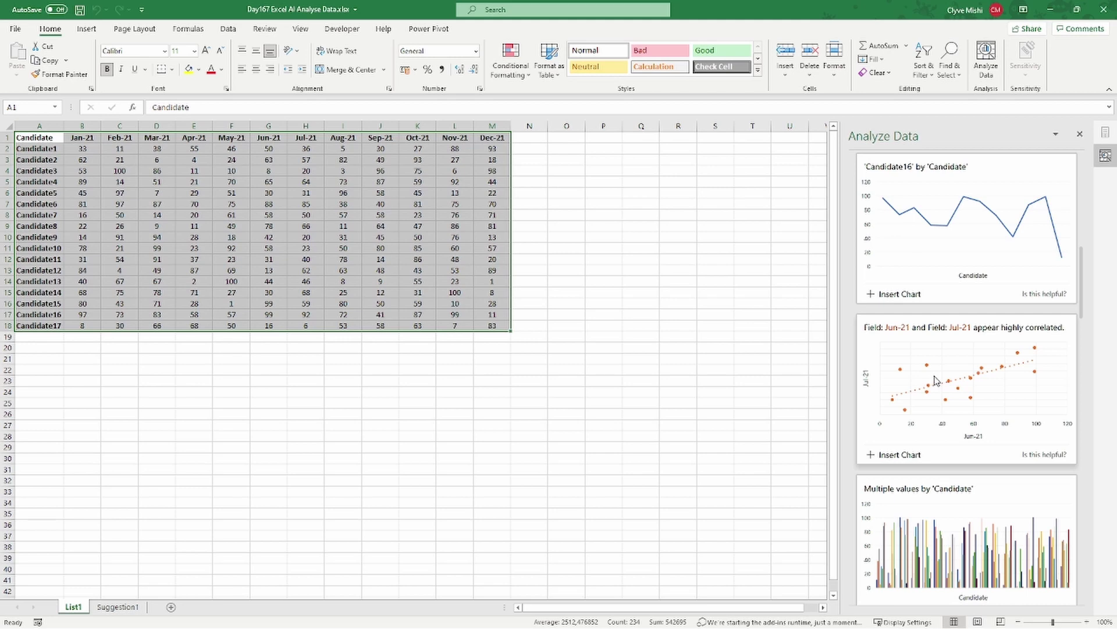
scroll(929, 412, "down", 12)
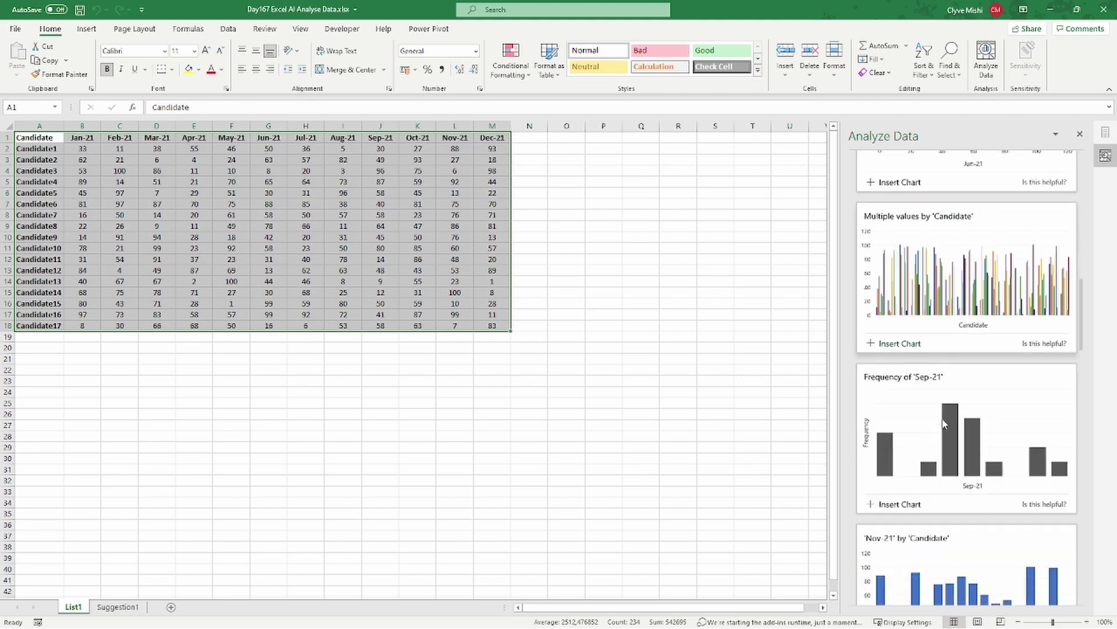
scroll(929, 407, "down", 10)
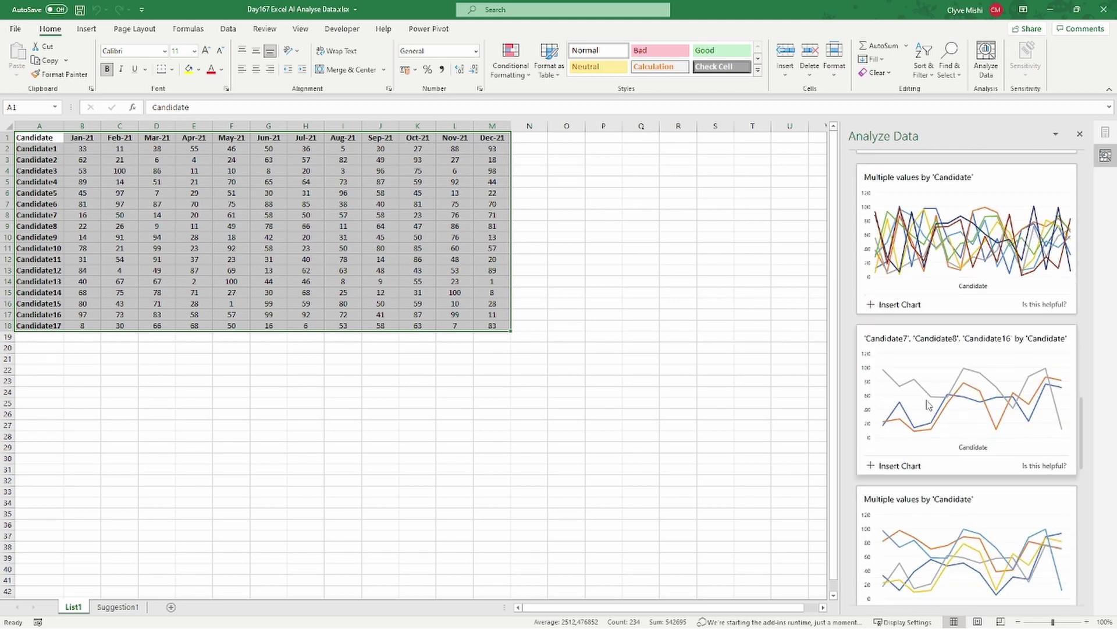
scroll(932, 413, "down", 8)
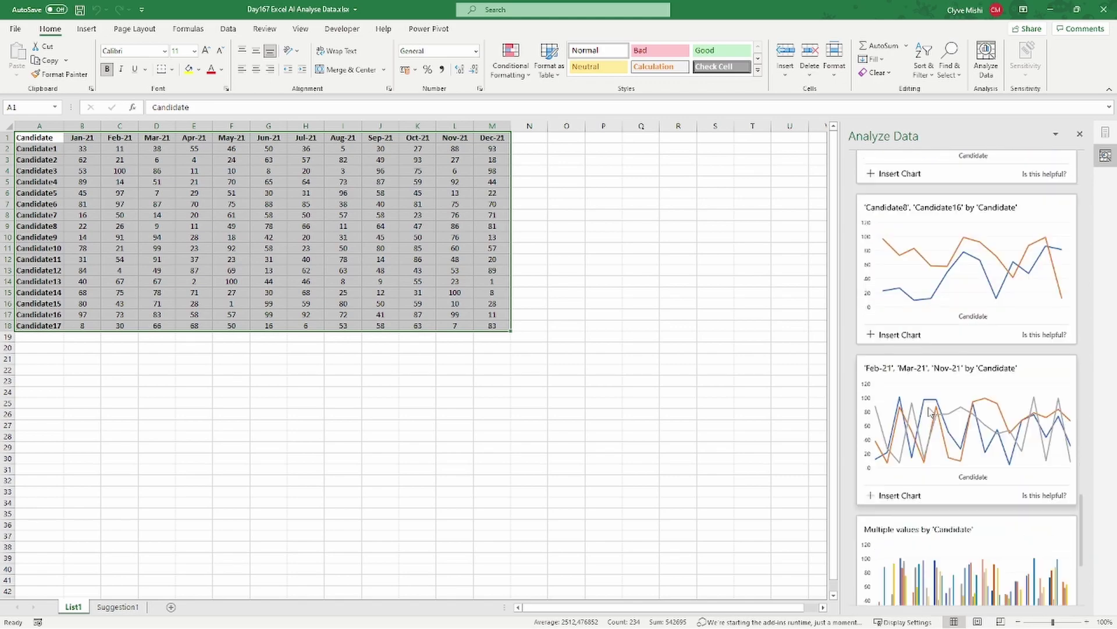
scroll(928, 420, "up", 6)
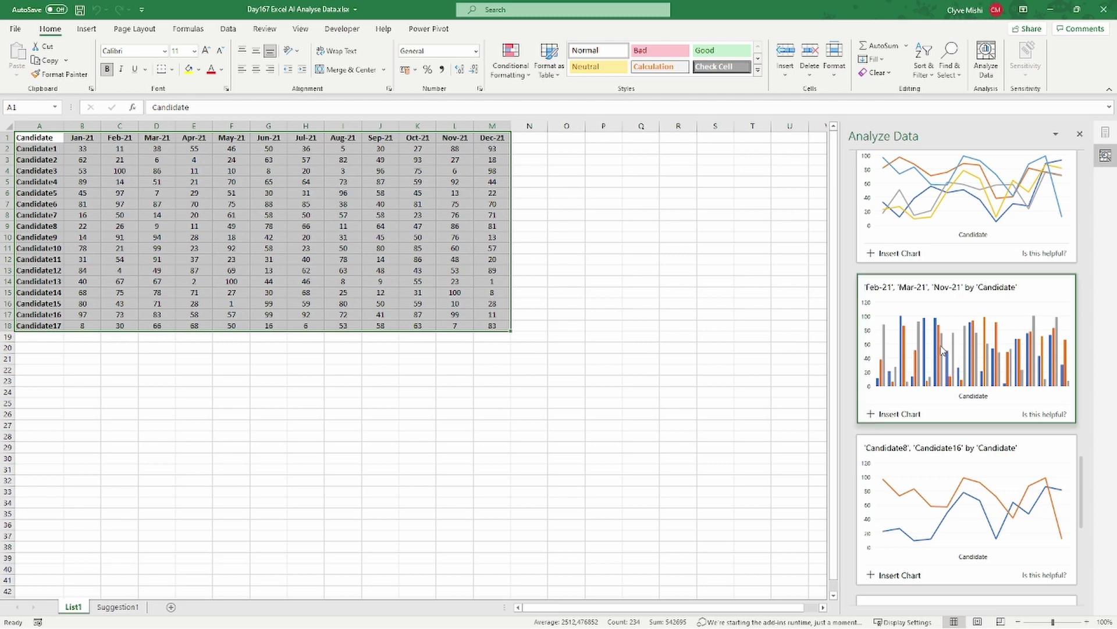
Insert the Feb-21/Mar-21/Nov-21 column chart, stretch it taller and wider, and select its plot area.
left_click(901, 413)
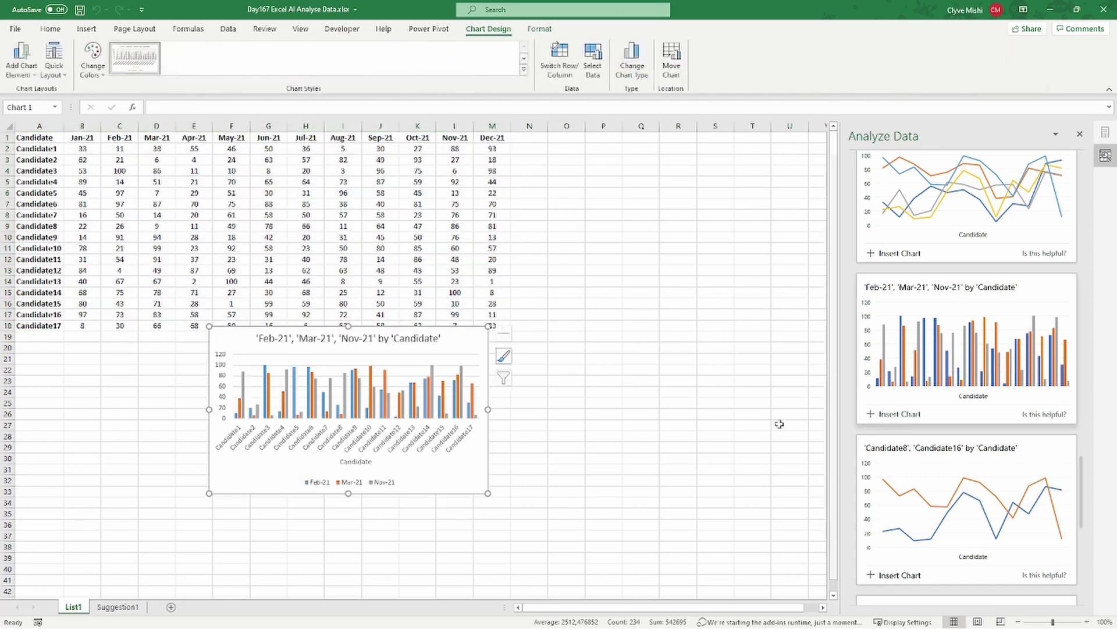
left_click_drag(348, 493, 361, 568)
left_click_drag(489, 447, 571, 447)
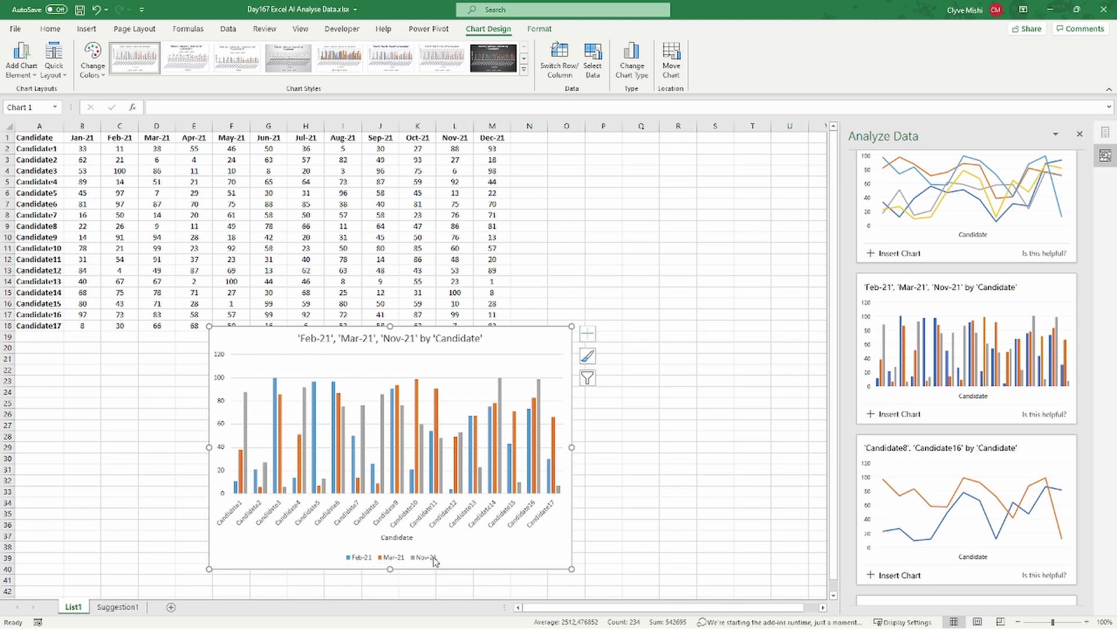
left_click(382, 475)
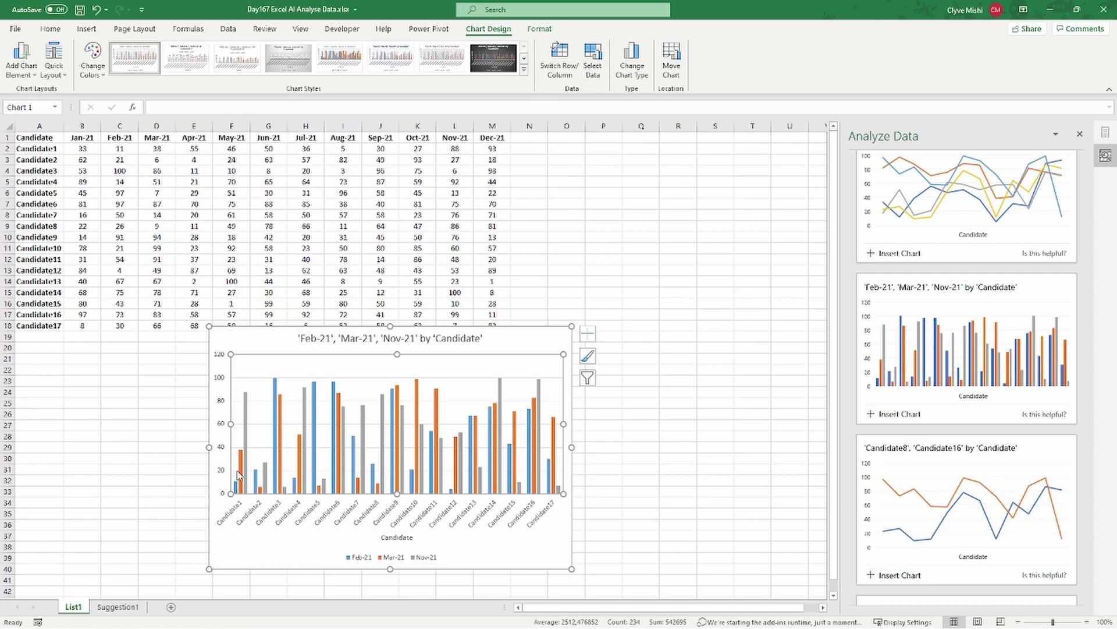
Filter the column chart to Feb-21 only by excluding Mar-21 and Nov-21.
left_click(588, 378)
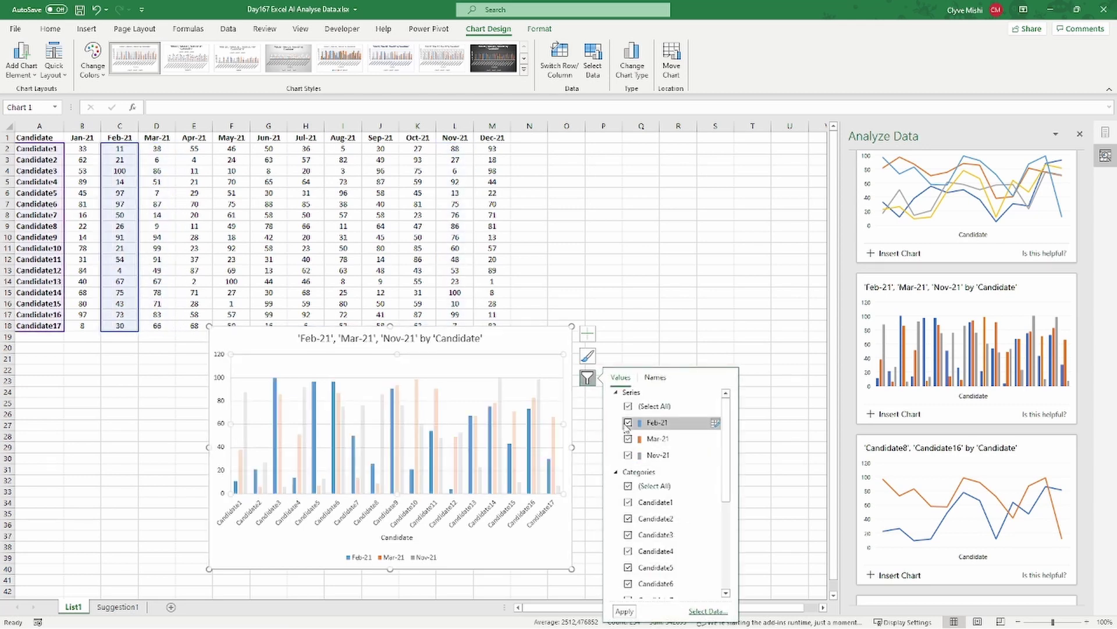
left_click(628, 406)
left_click(628, 422)
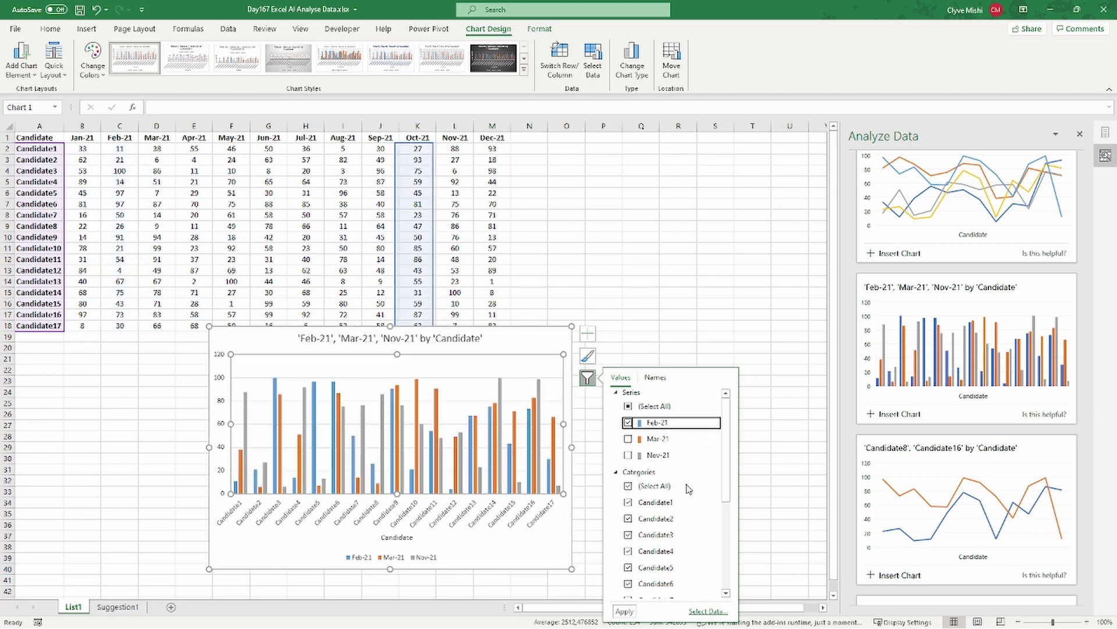
left_click(633, 614)
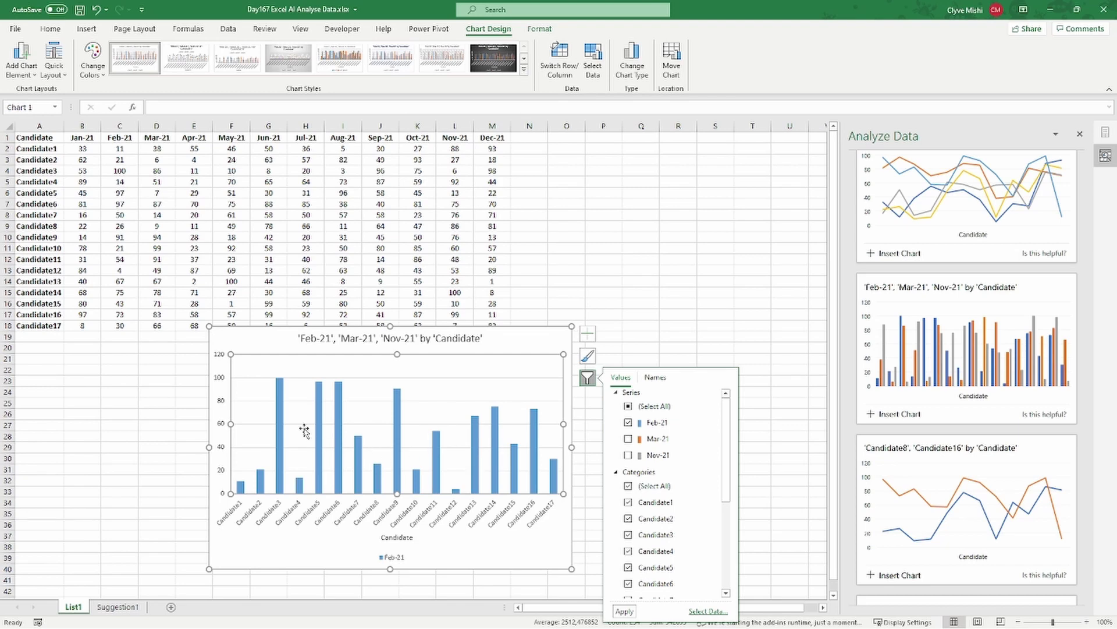
Switch the chart filter from Feb-21 to Mar-21 and apply it.
left_click(628, 439)
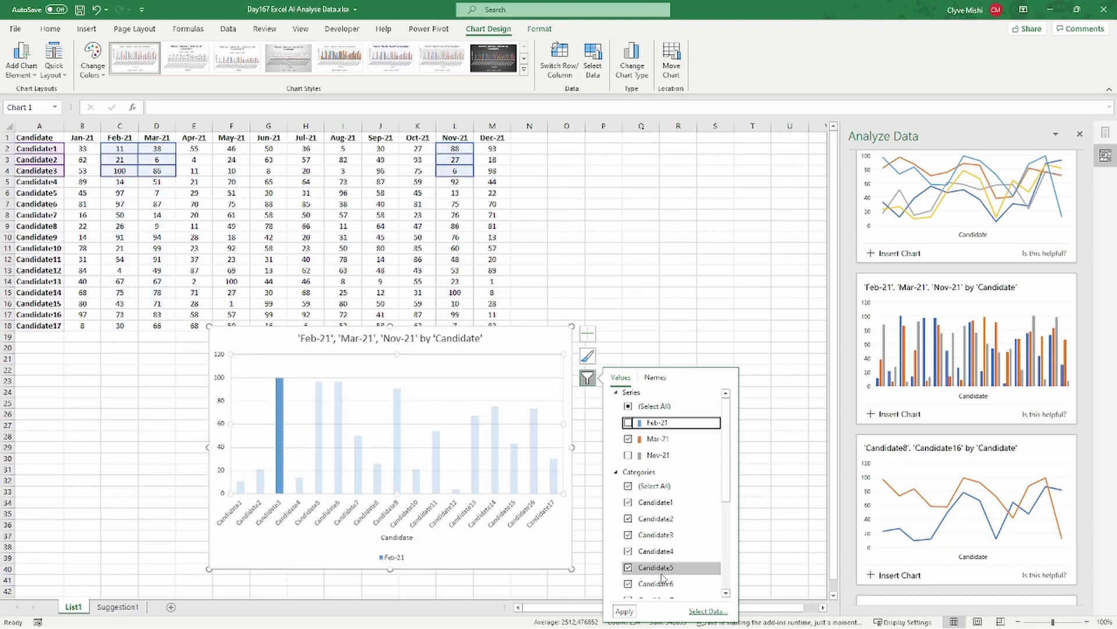
left_click(628, 422)
left_click(624, 611)
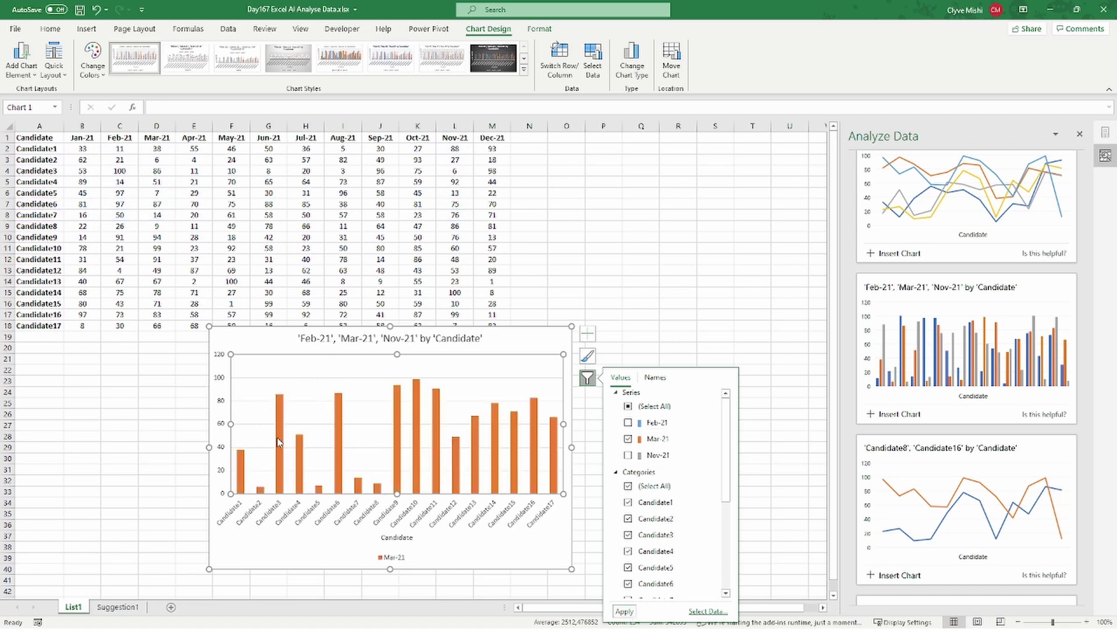
mouse_move(286, 460)
mouse_move(442, 470)
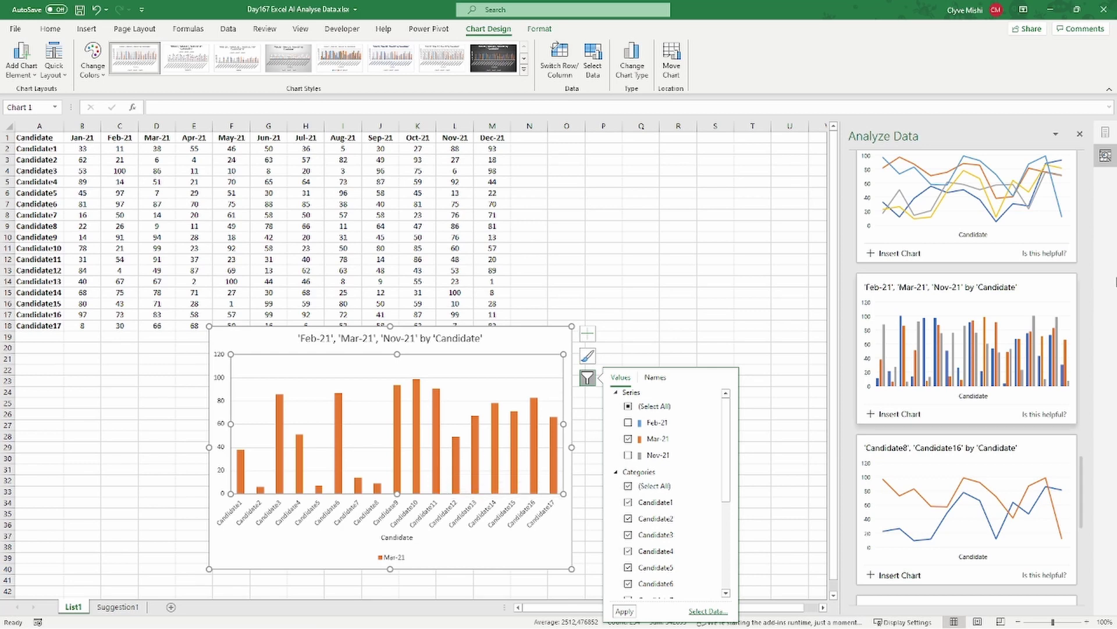
Insert the 'Candidate16' by 'Candidate' line chart and drag it right of the column chart.
scroll(803, 355, "down", 3)
left_click(1081, 353)
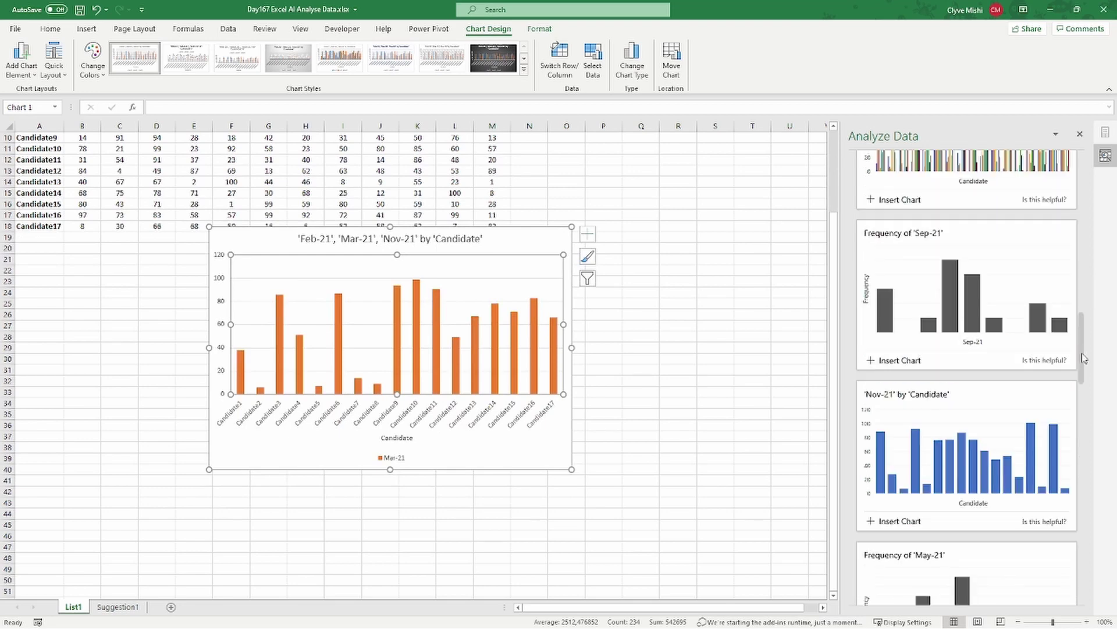
scroll(1069, 330, "up", 10)
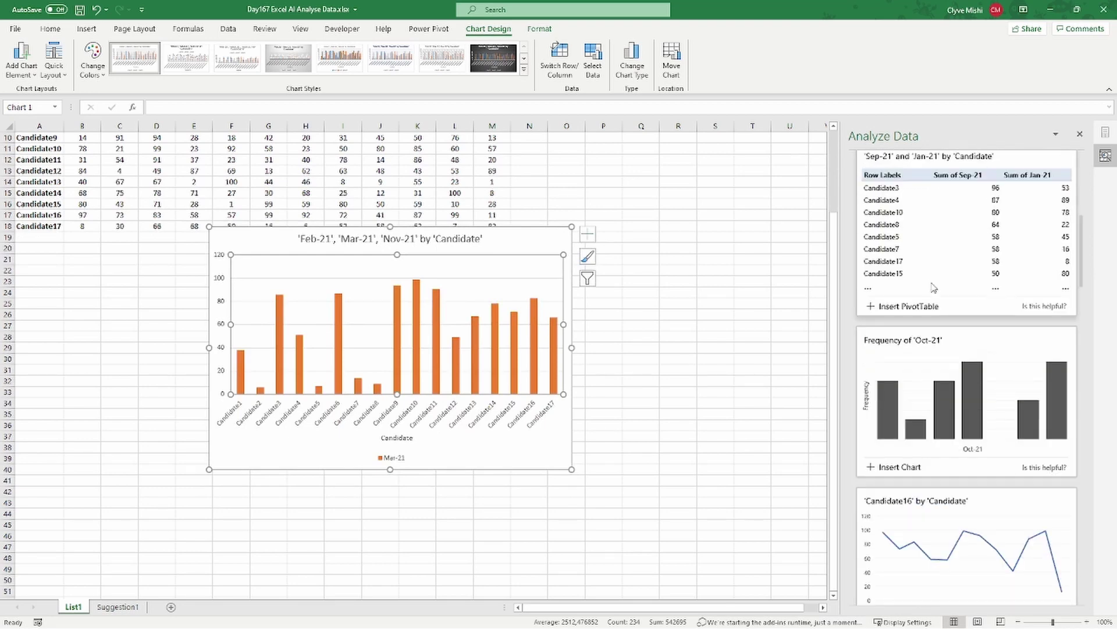
scroll(927, 295, "down", 10)
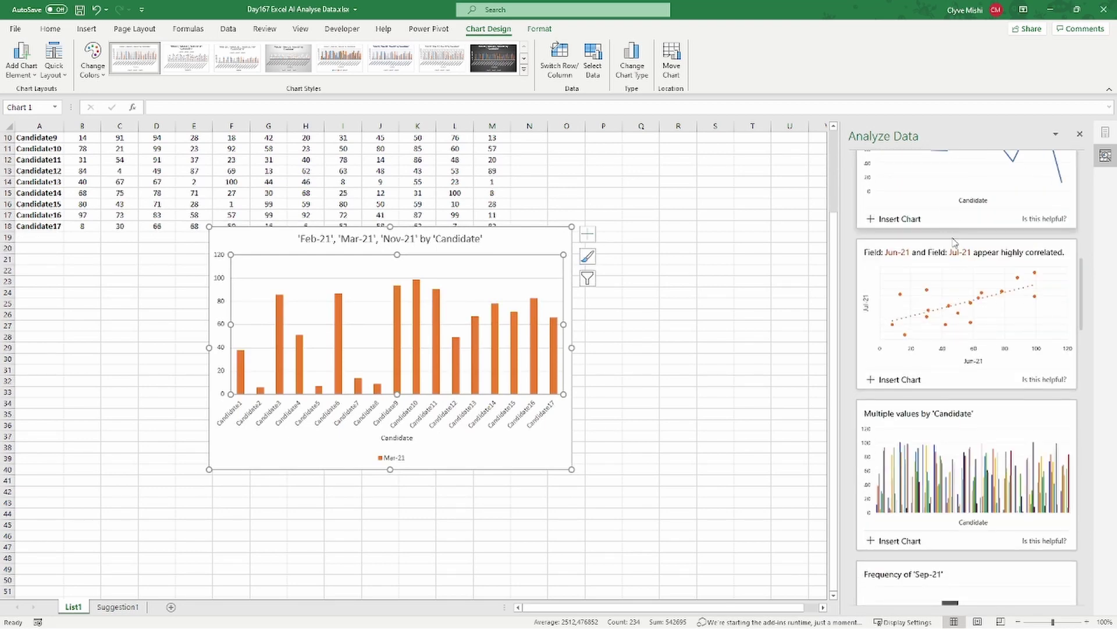
scroll(921, 322, "up", 2)
left_click(897, 355)
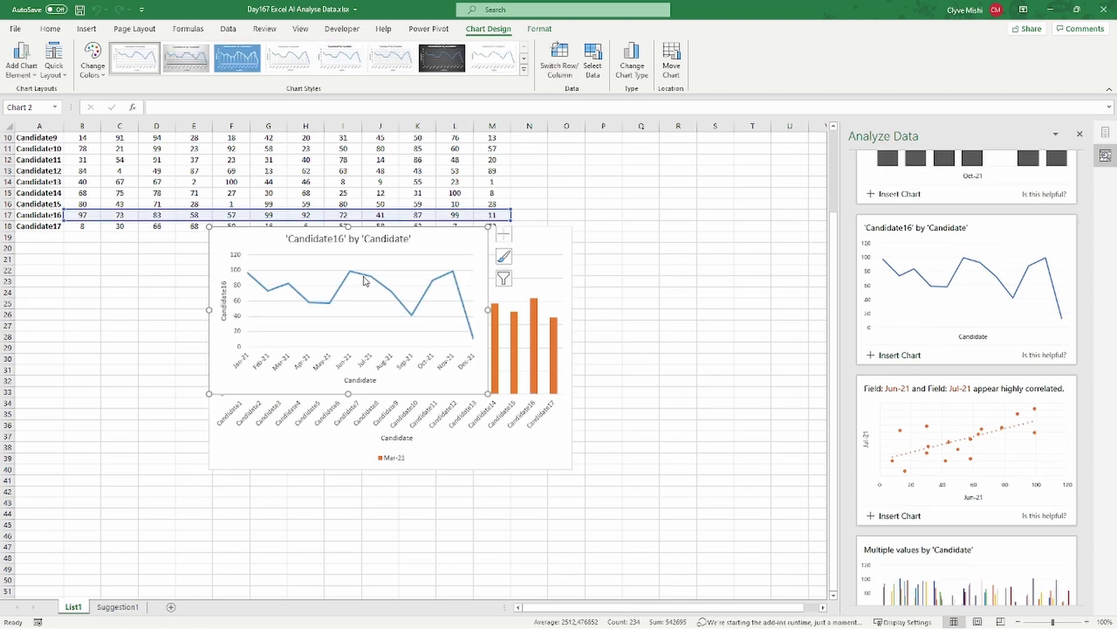
left_click(310, 243)
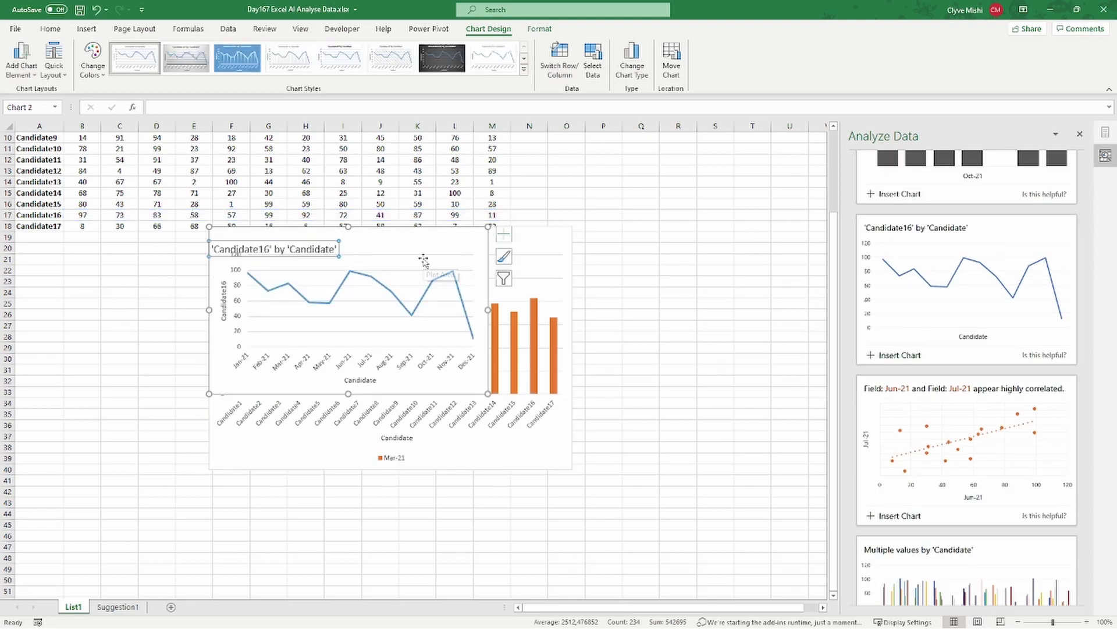
left_click_drag(239, 247, 670, 266)
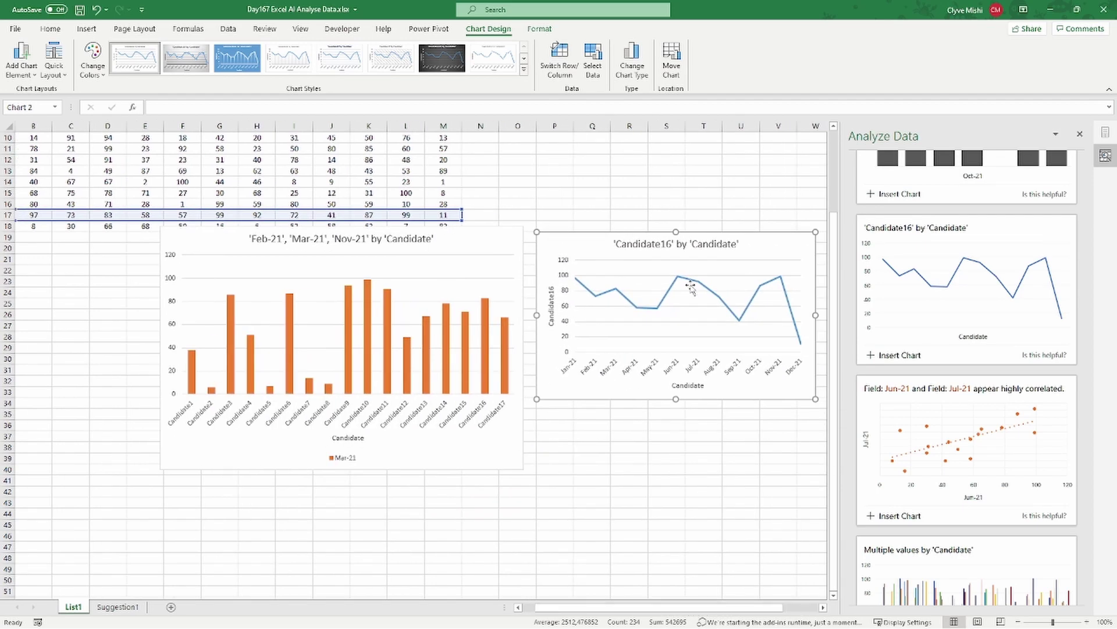
Move the line series' source range up to row 11's marks, B11:M11.
left_click(691, 285)
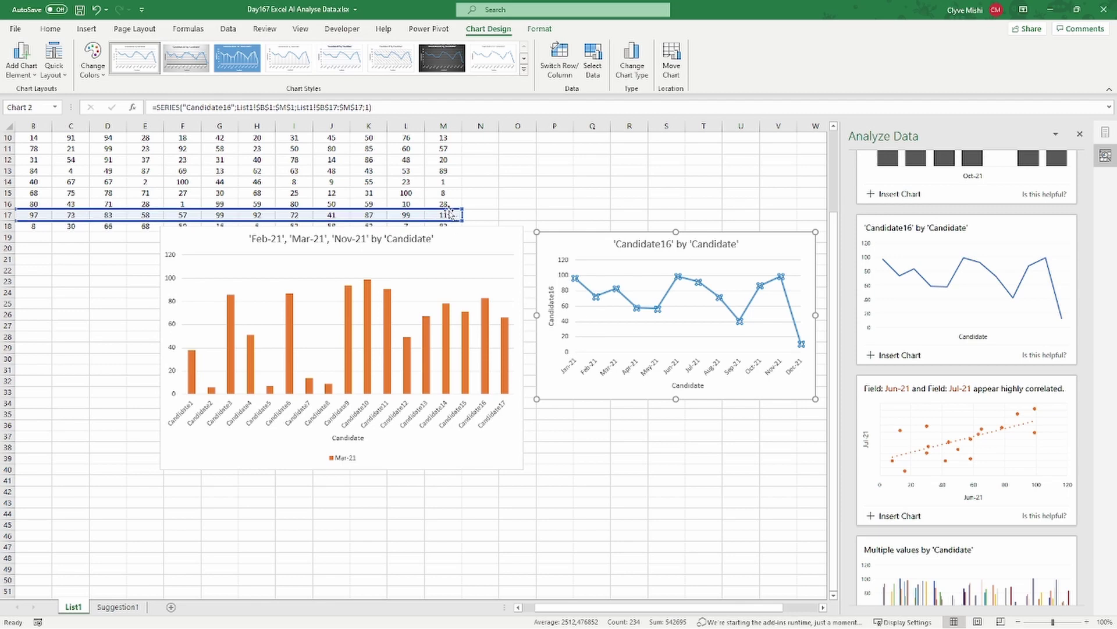
left_click_drag(449, 213, 424, 147)
left_click_drag(432, 149, 432, 149)
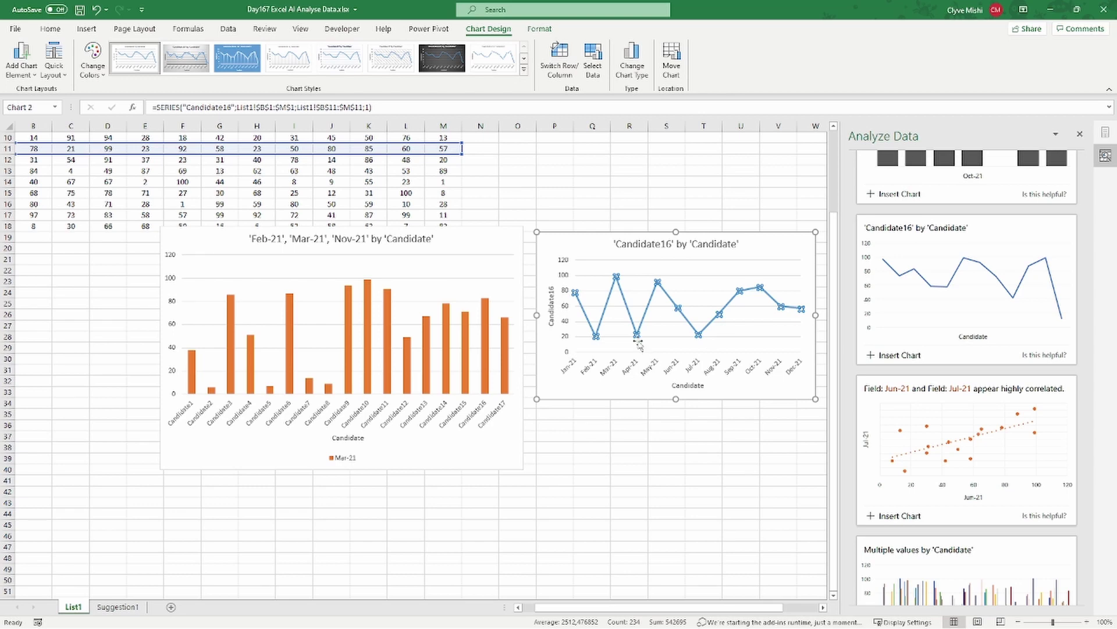
scroll(638, 344, "up", 3)
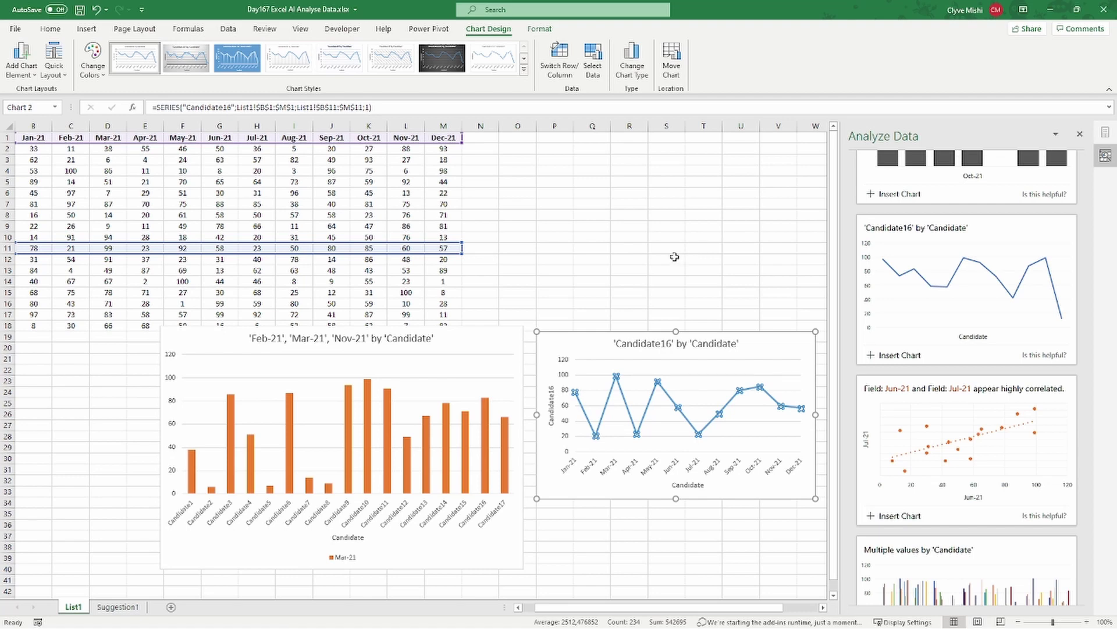
scroll(931, 265, "up", 10)
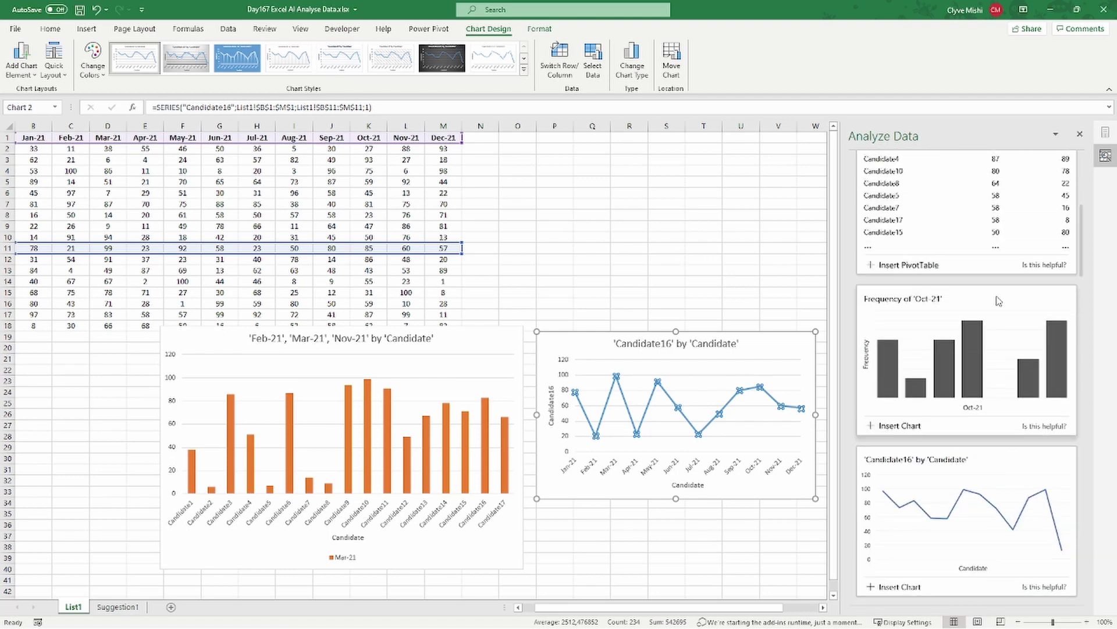